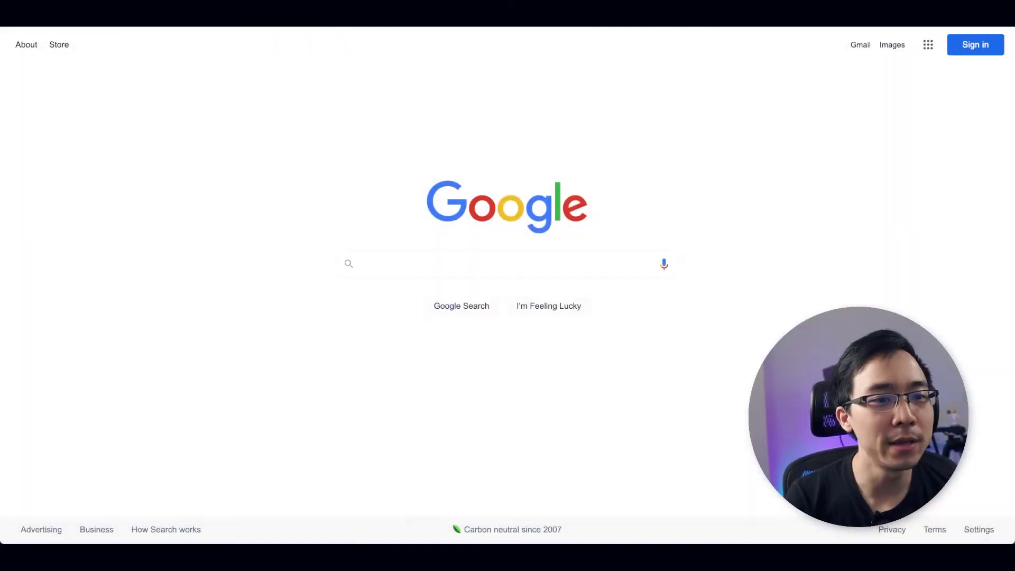
Search Google for "site:backlinko.com intitle:how" to list Backlinko pages with "how" in the title
left_click(551, 268)
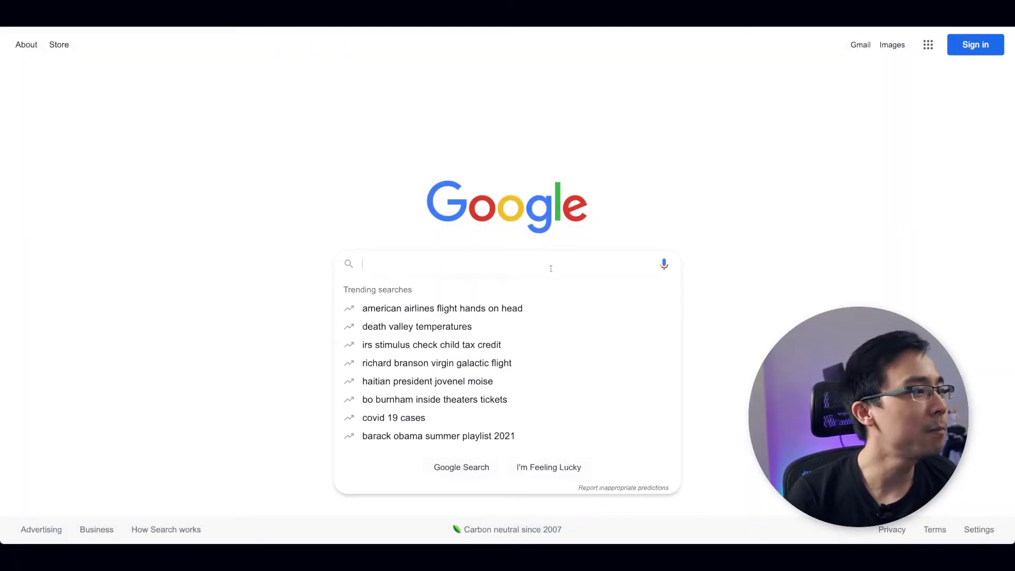
type("site:ba")
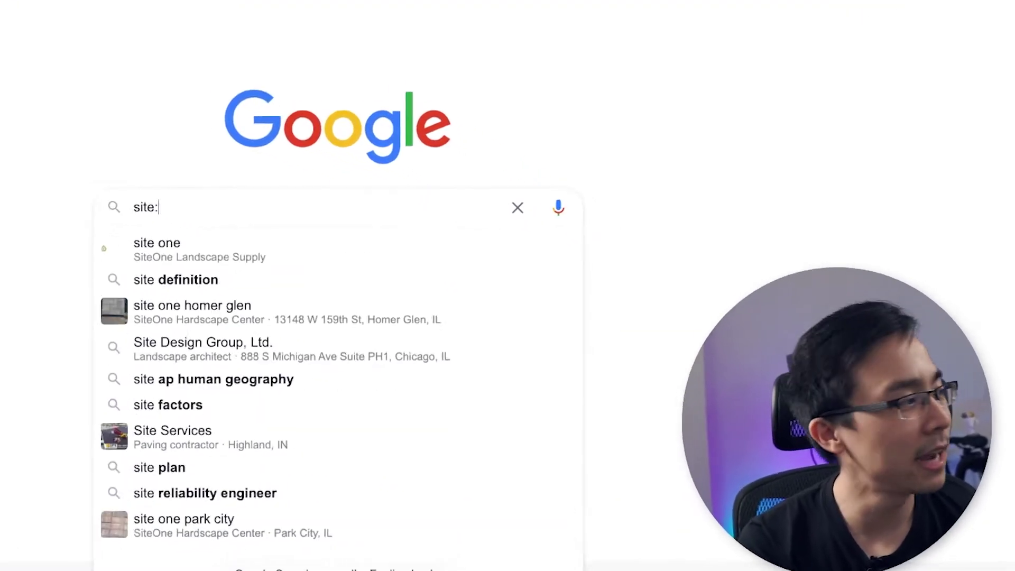
type("cklinko.com i")
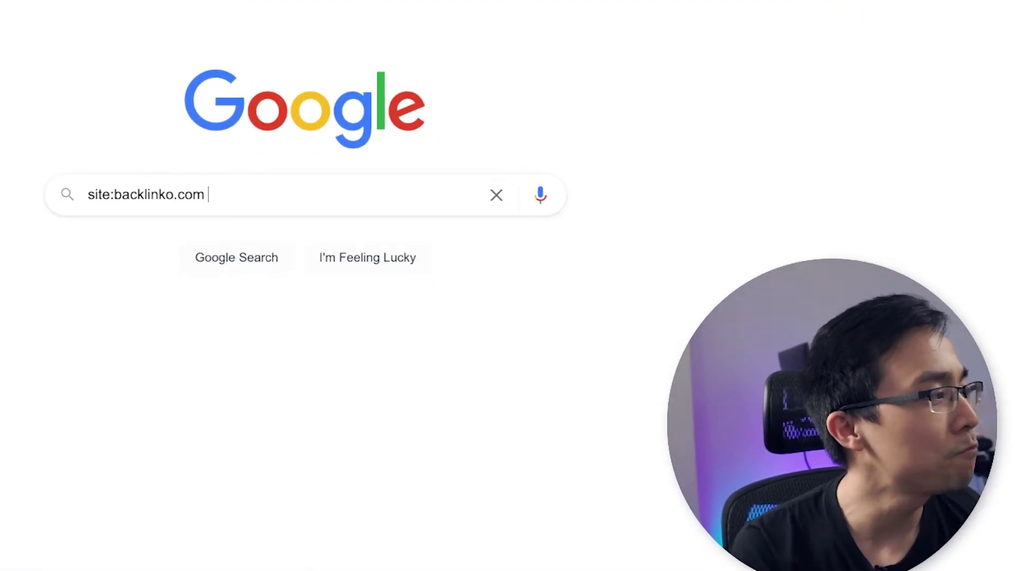
type("ntitle:")
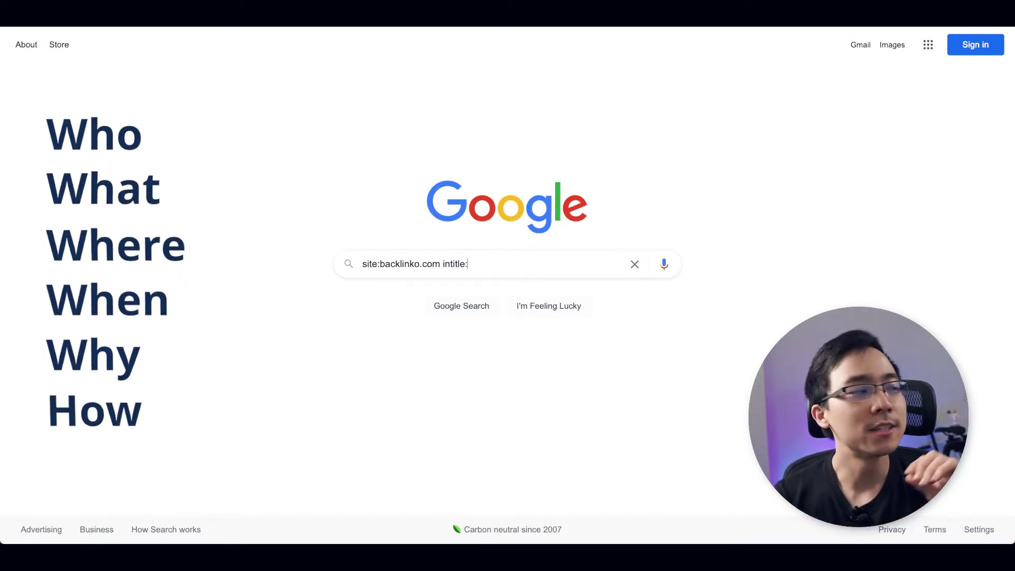
type("how")
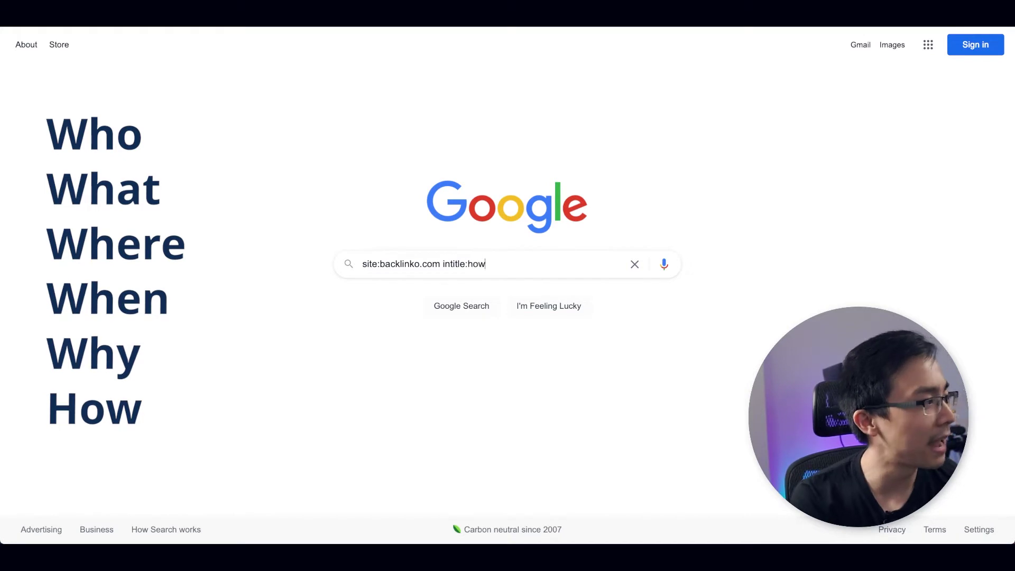
key("Return")
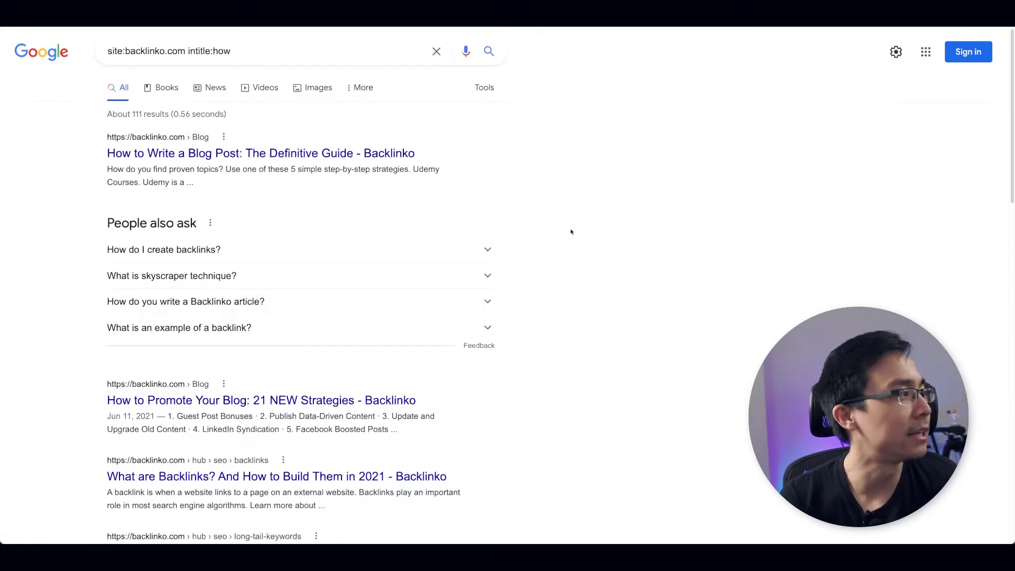
Look through the titles of the Backlinko how-to results for blog topic ideas
scroll(571, 231, "up", 1)
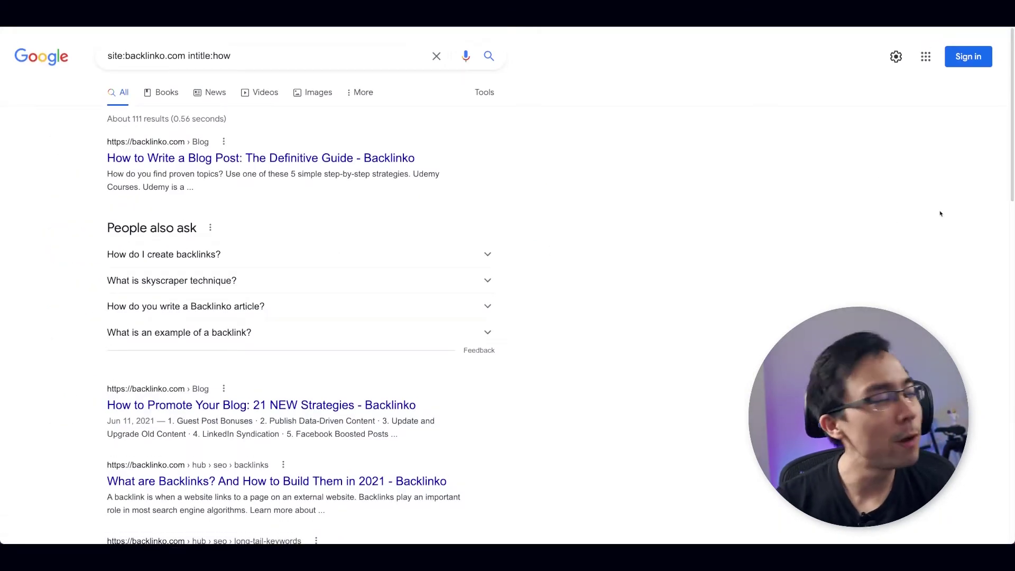
scroll(264, 182, "down", 1)
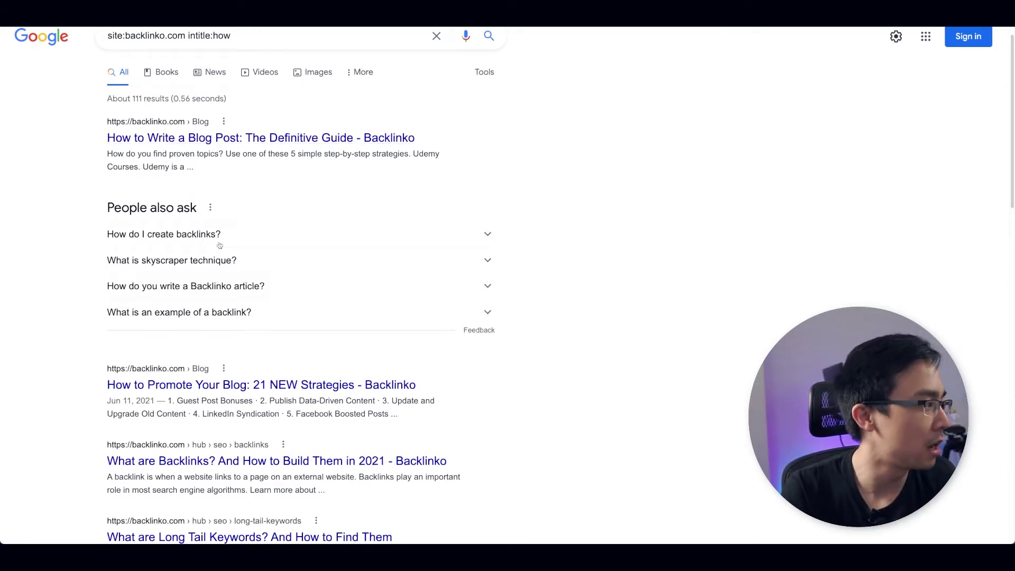
scroll(229, 284, "down", 1)
scroll(228, 284, "down", 5)
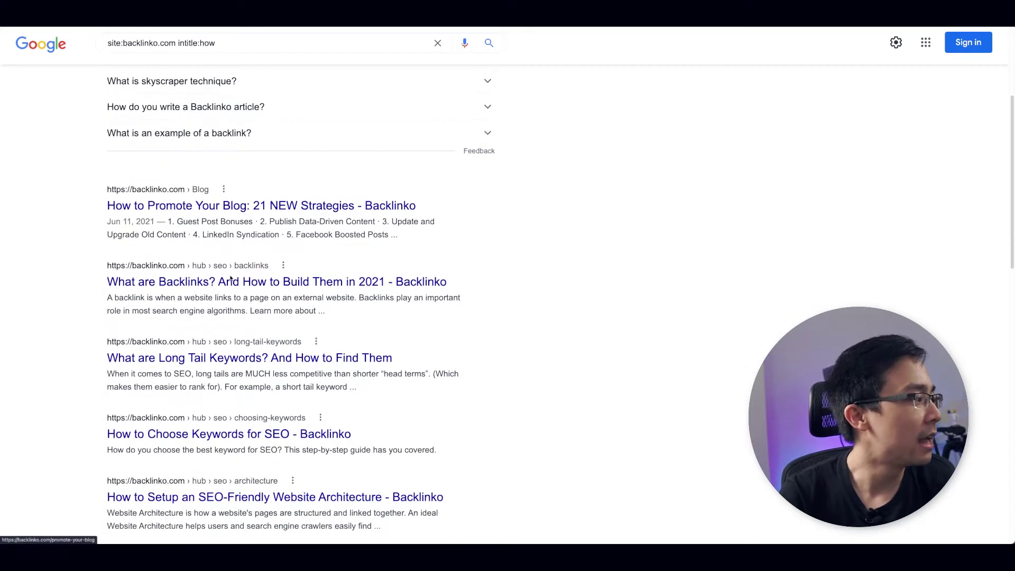
scroll(378, 365, "down", 5)
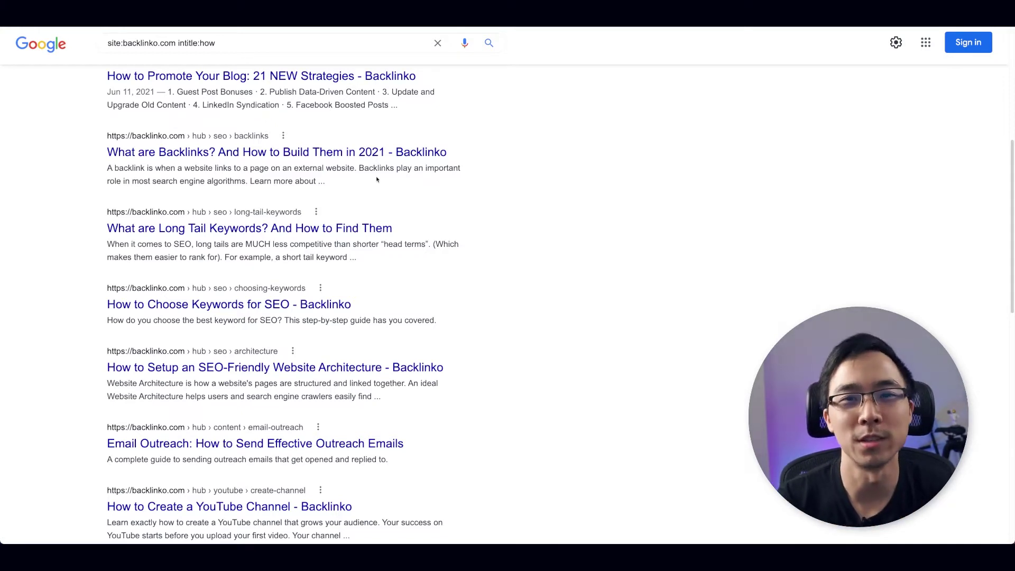
scroll(438, 283, "up", 3)
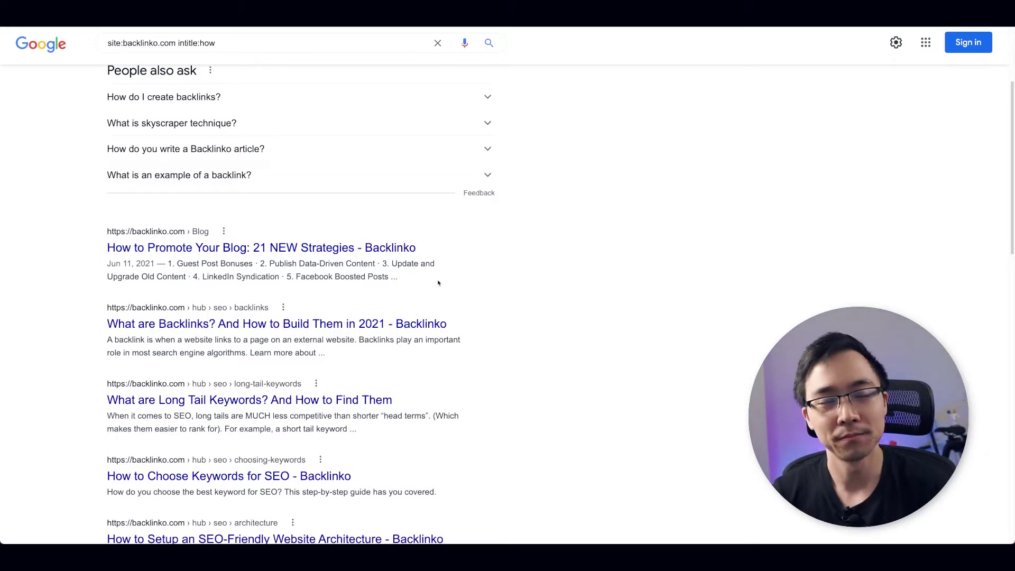
scroll(564, 285, "down", 2)
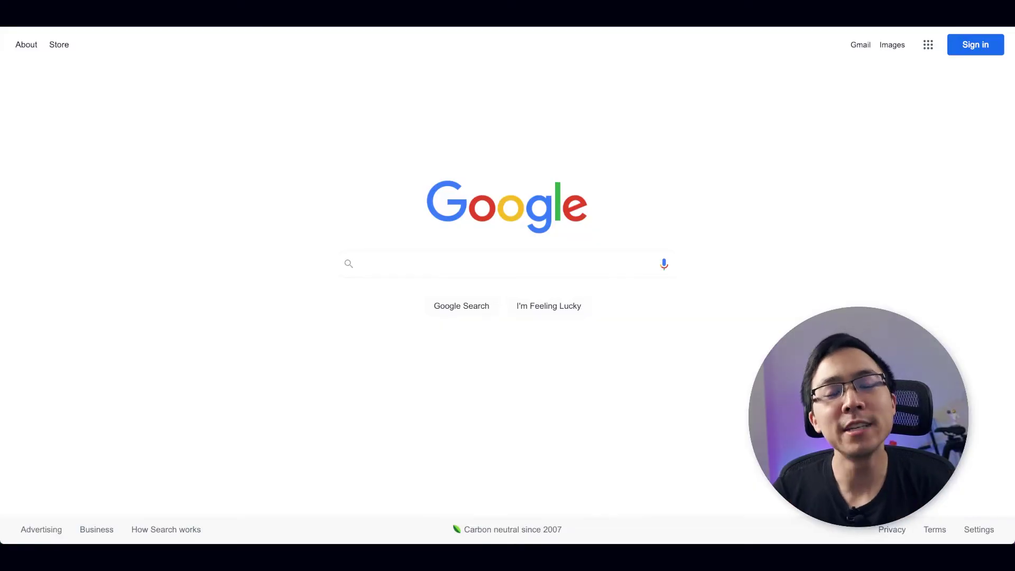
Search Google for ahrefs.com pages with "how to" in the title, using the site: and intitle: operators
left_click(603, 263)
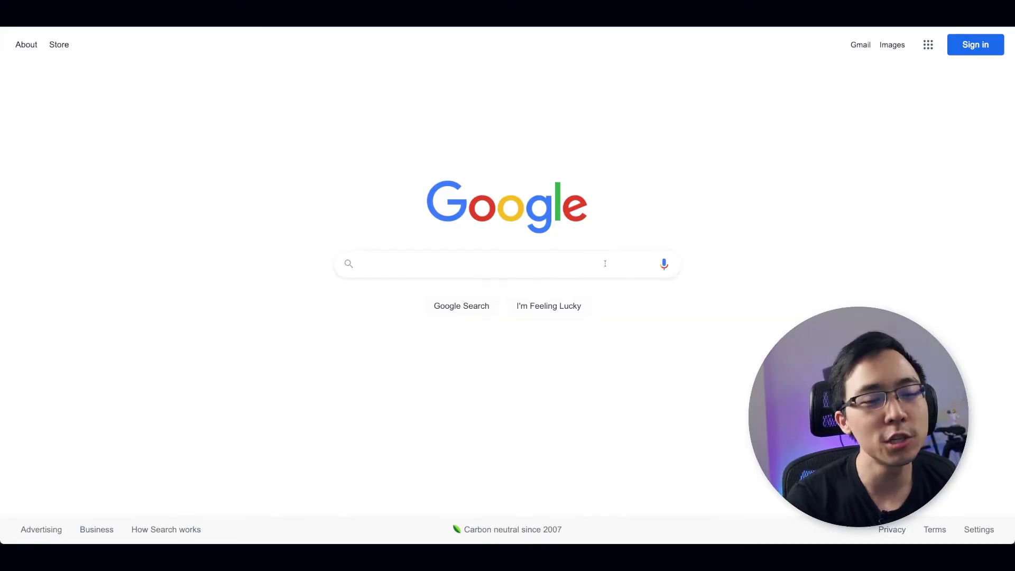
type("site:ahrefs")
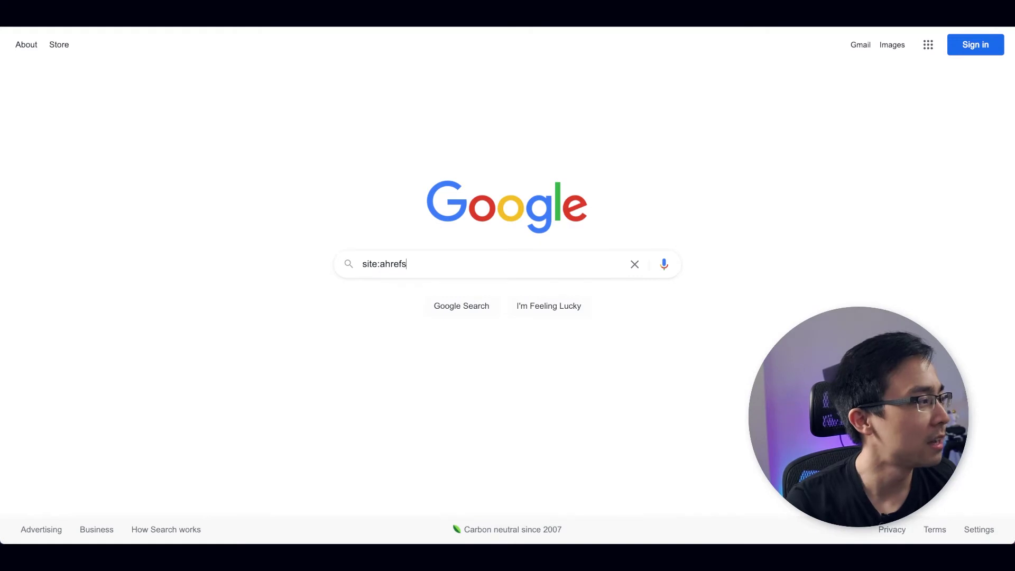
type(".com i")
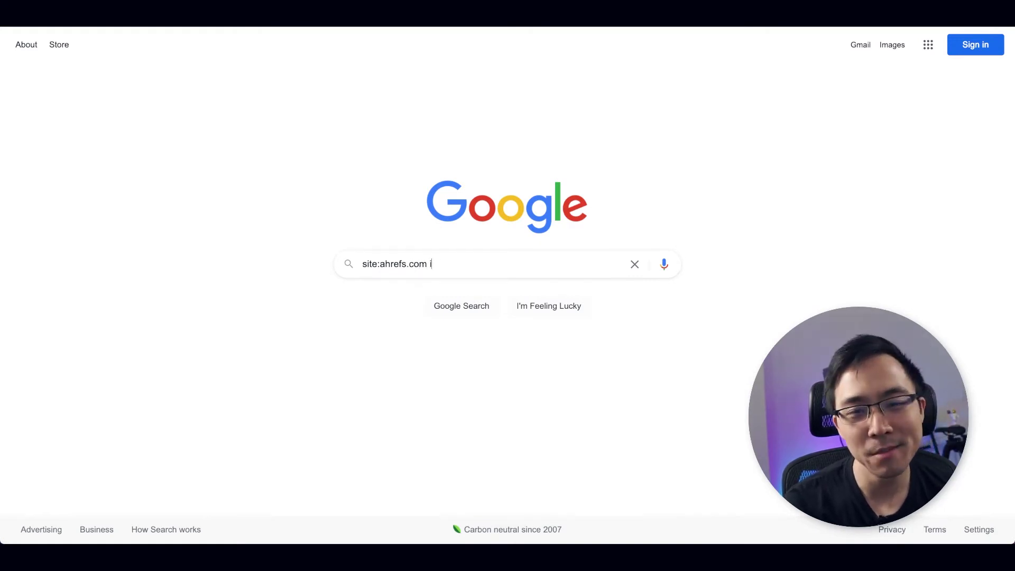
type("nttie")
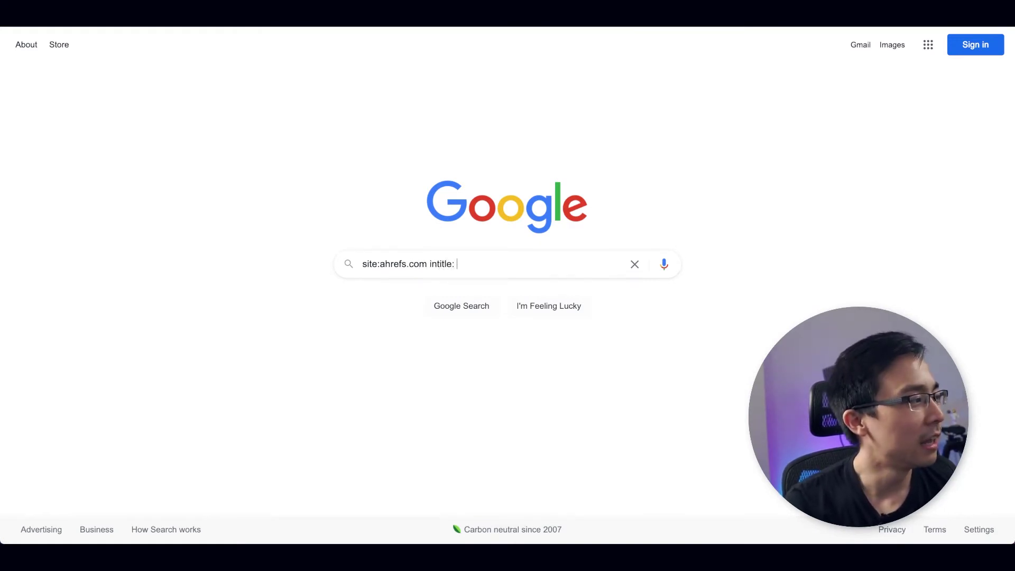
type(": how to")
key("BackSpace")
key("BackSpace")
key("BackSpace")
key("BackSpace")
key("BackSpace")
key("BackSpace")
key("BackSpace")
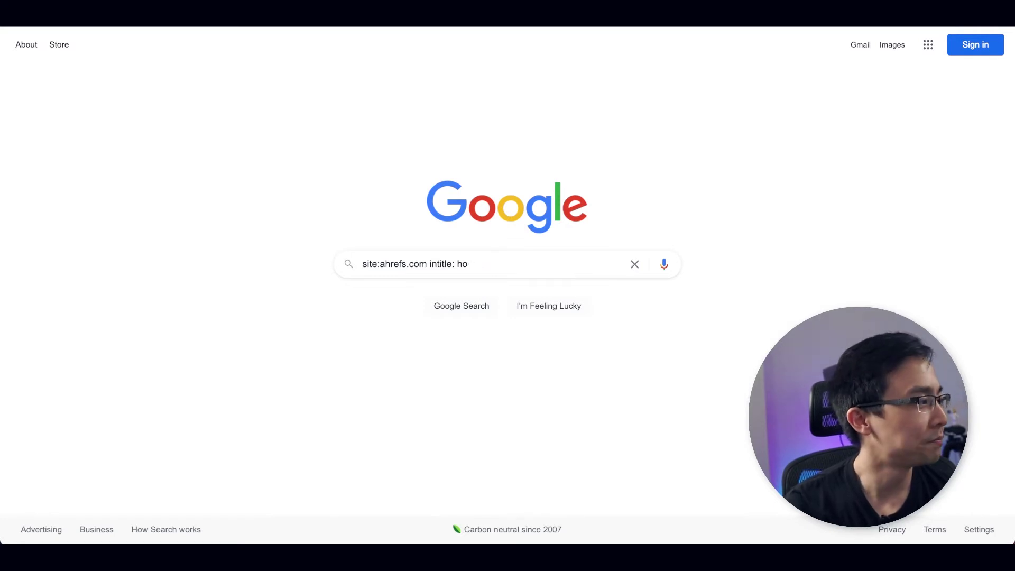
type("how to")
type("log")
key("Return")
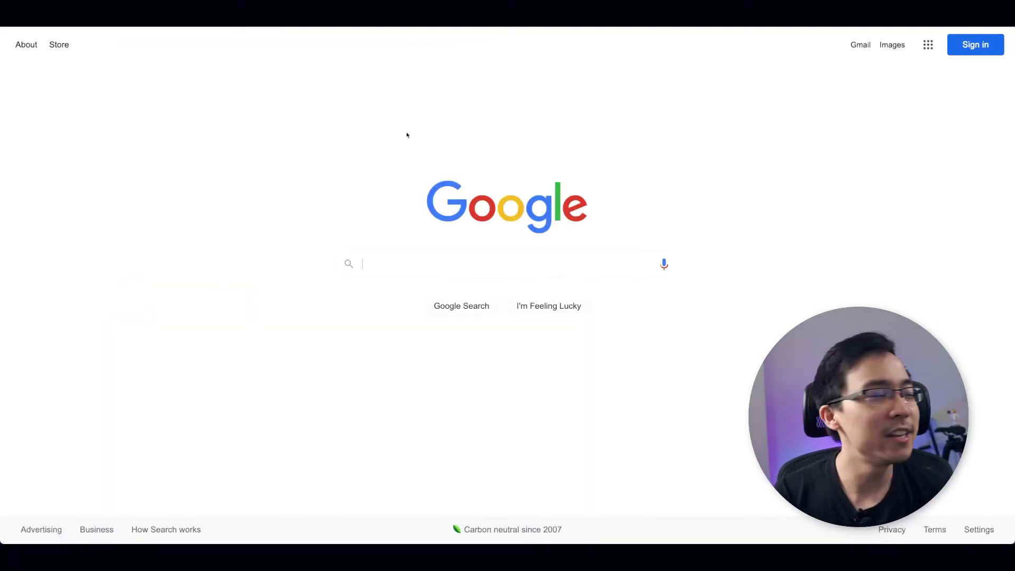
Search Google for "how to promote your blog" and compare where the Backlinko and Ahrefs articles rank
type("how to promote your blog")
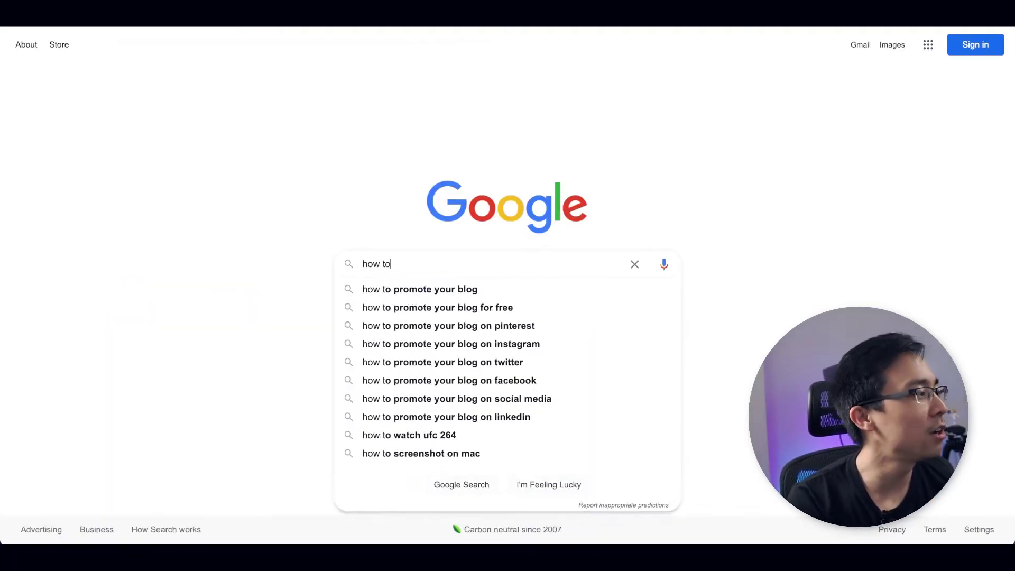
key("Return")
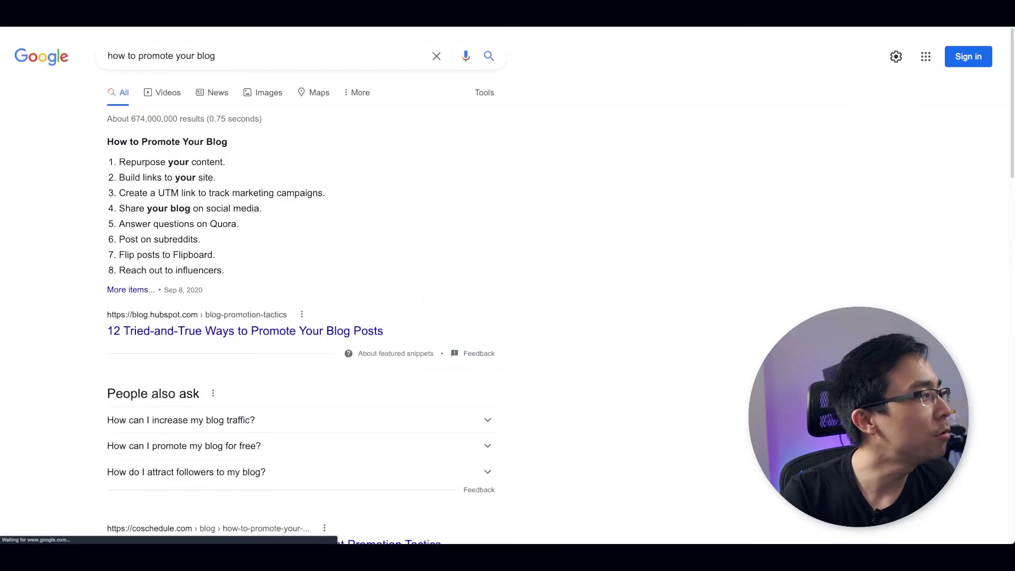
scroll(426, 294, "down", 6)
scroll(426, 295, "down", 2)
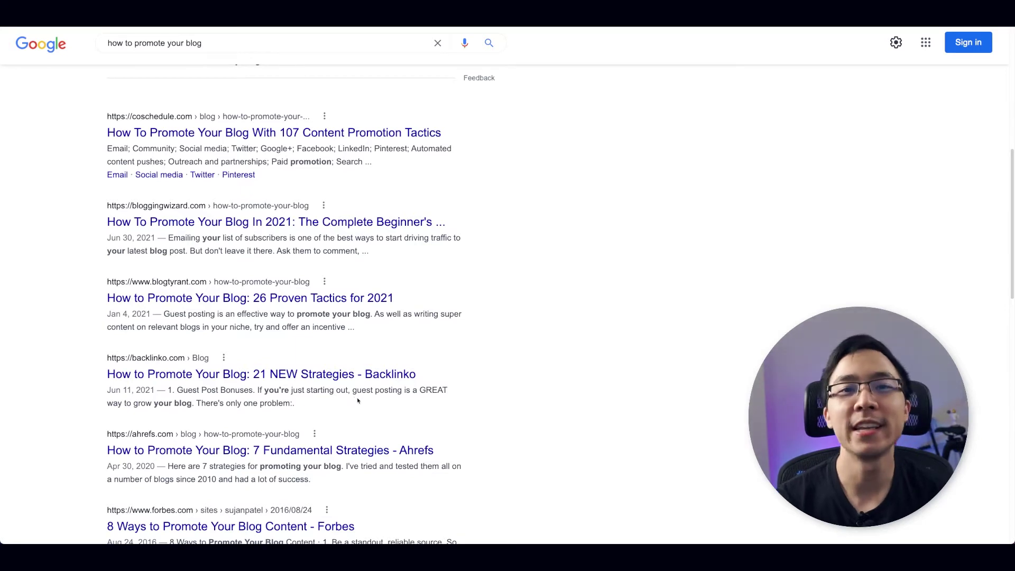
scroll(354, 399, "down", 1)
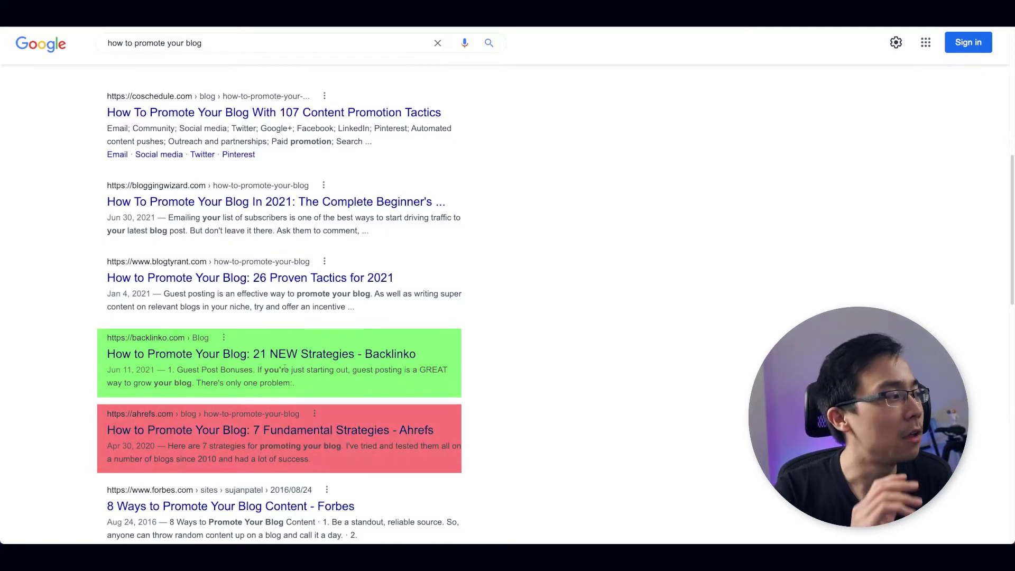
scroll(296, 370, "down", 1)
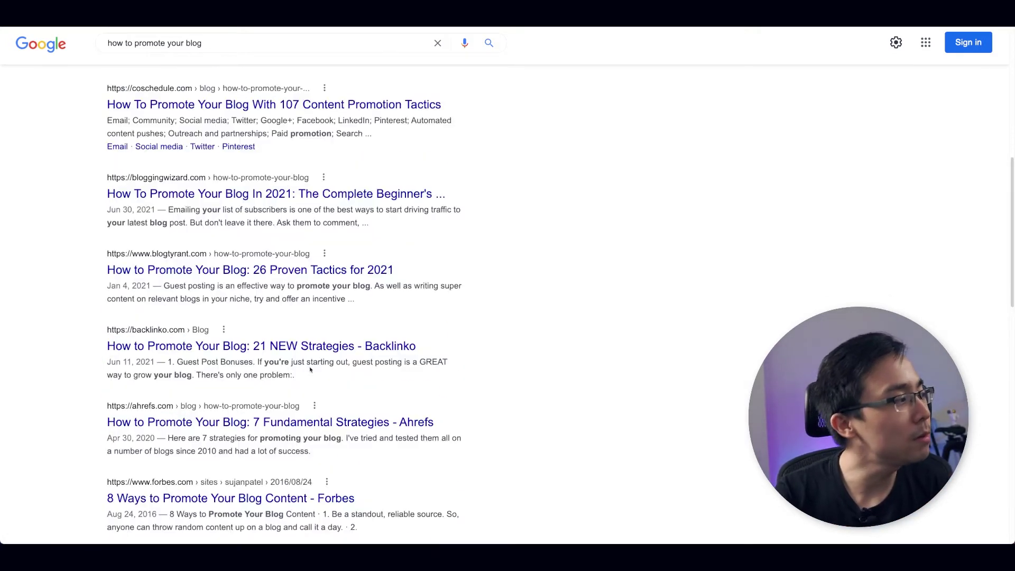
scroll(300, 335, "down", 1)
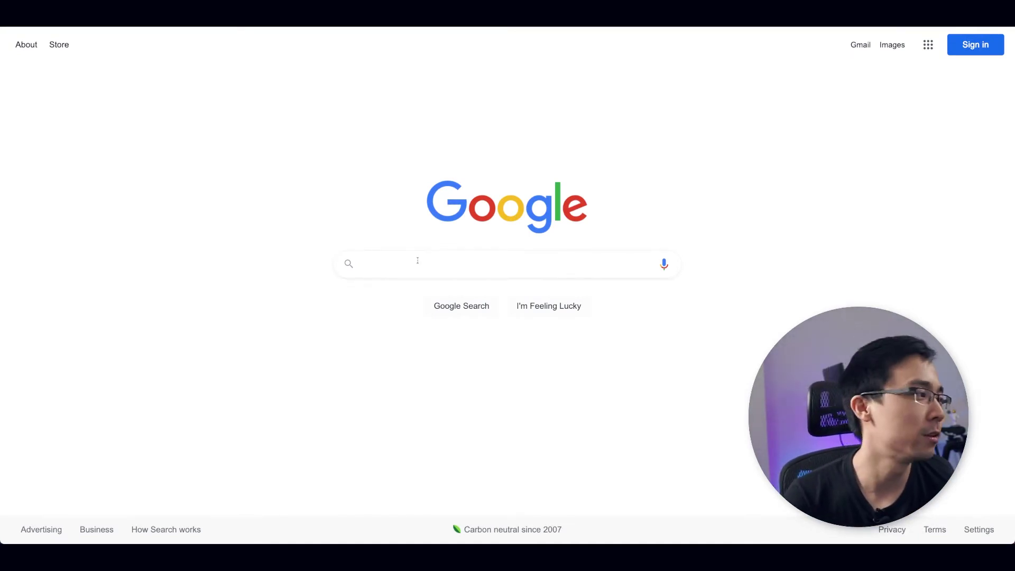
Search the Ahrefs blog for a matching article with "site:ahrefs.com/blog intitle:what are backlinks"
left_click(416, 261)
type("site:ahrefs")
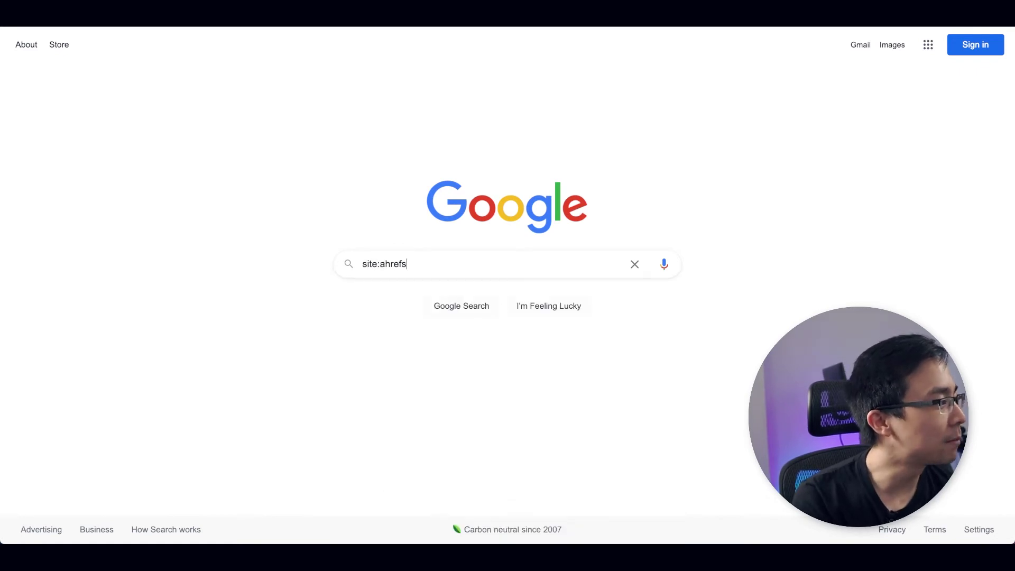
type(".com/lblog intitle:")
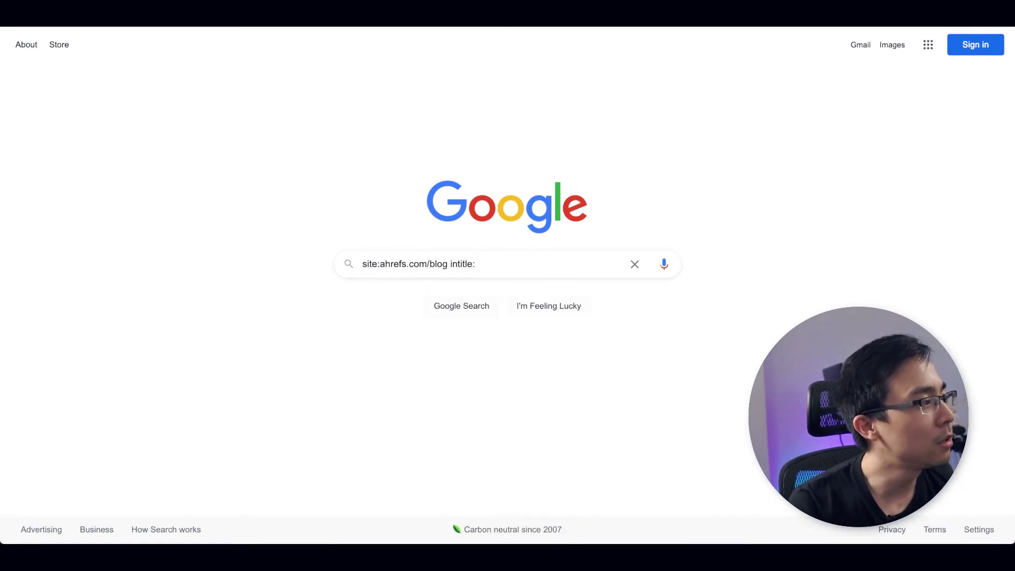
type("what are backlinks")
key("Return")
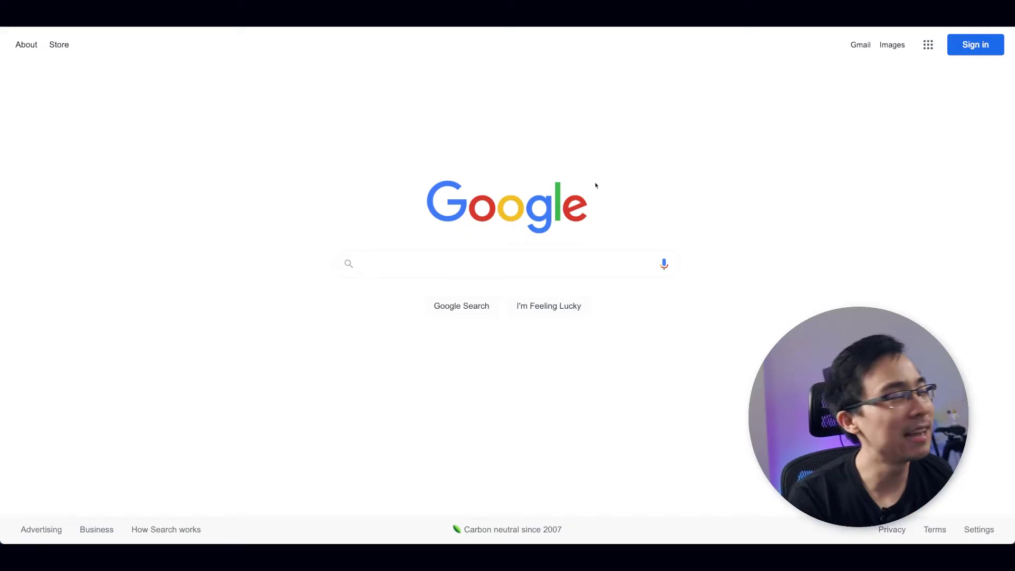
Search Google for "what are backlinks" and compare where the Backlinko and Ahrefs articles rank
type("what are back")
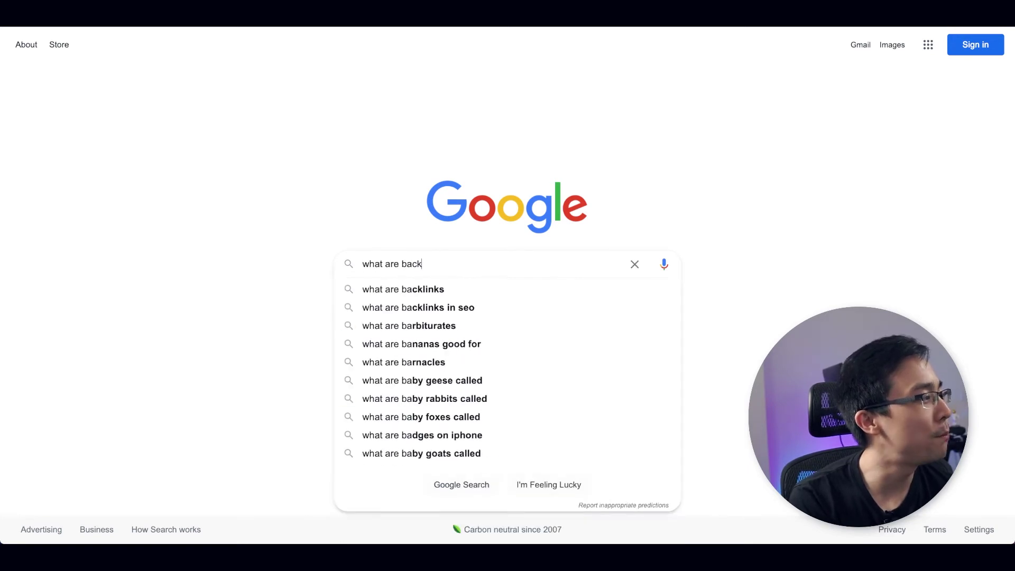
type("links")
key("Return")
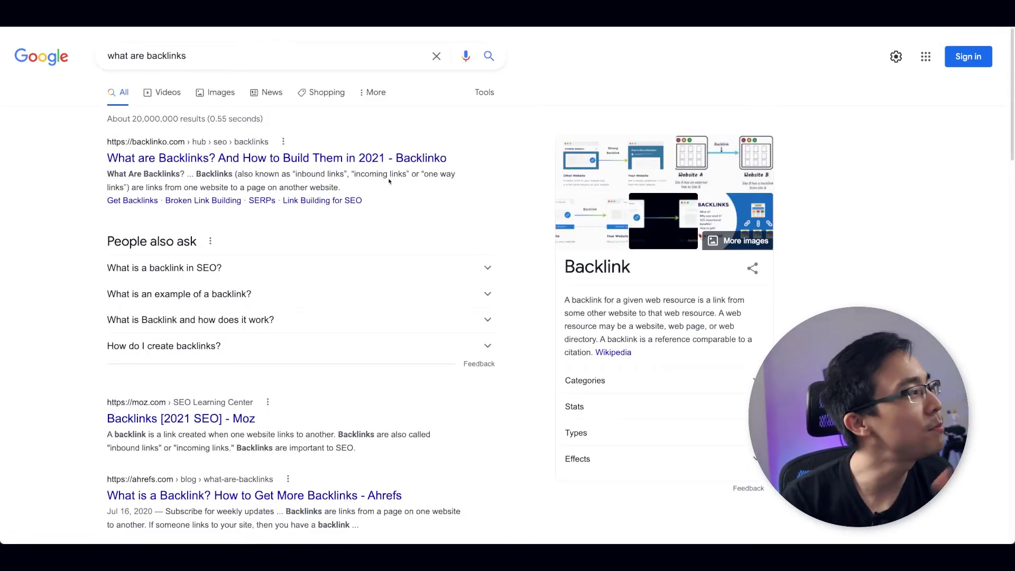
scroll(428, 179, "down", 1)
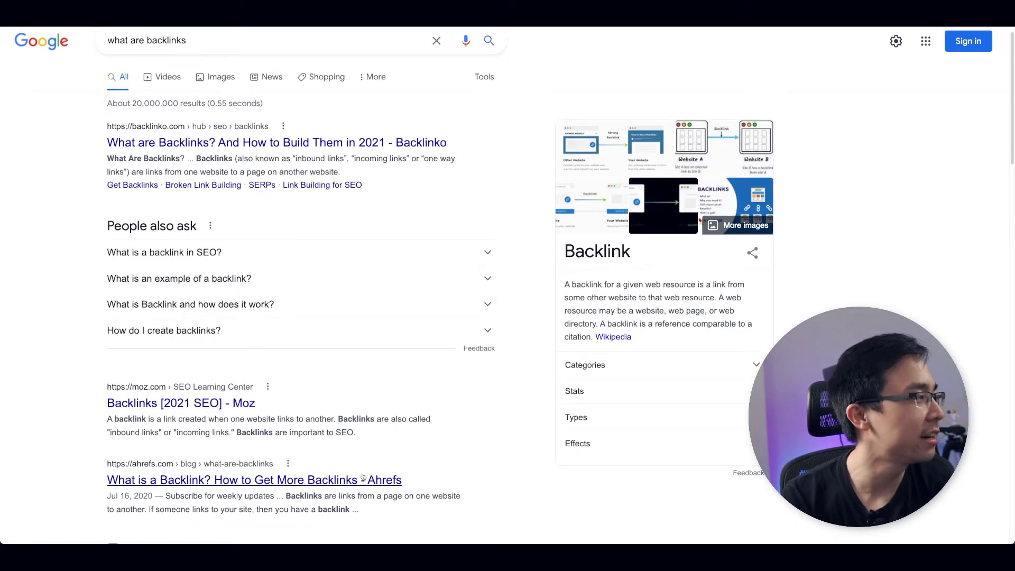
scroll(377, 476, "down", 1)
scroll(377, 476, "down", 1)
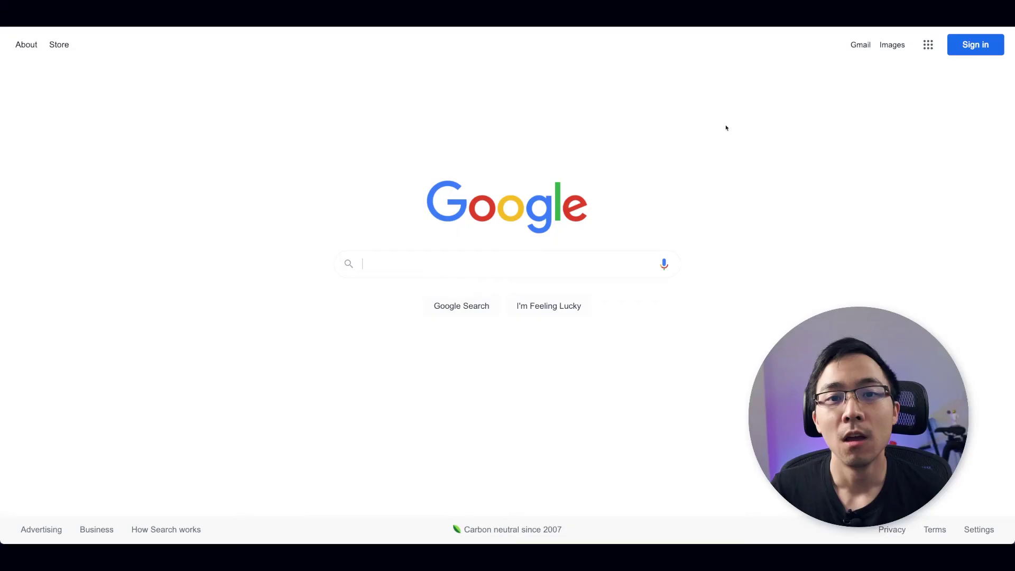
Search Google for "how to learn seo" and examine how the Moz and Ahrefs pages rank
left_click(451, 273)
type("how to learn seo")
key("Return")
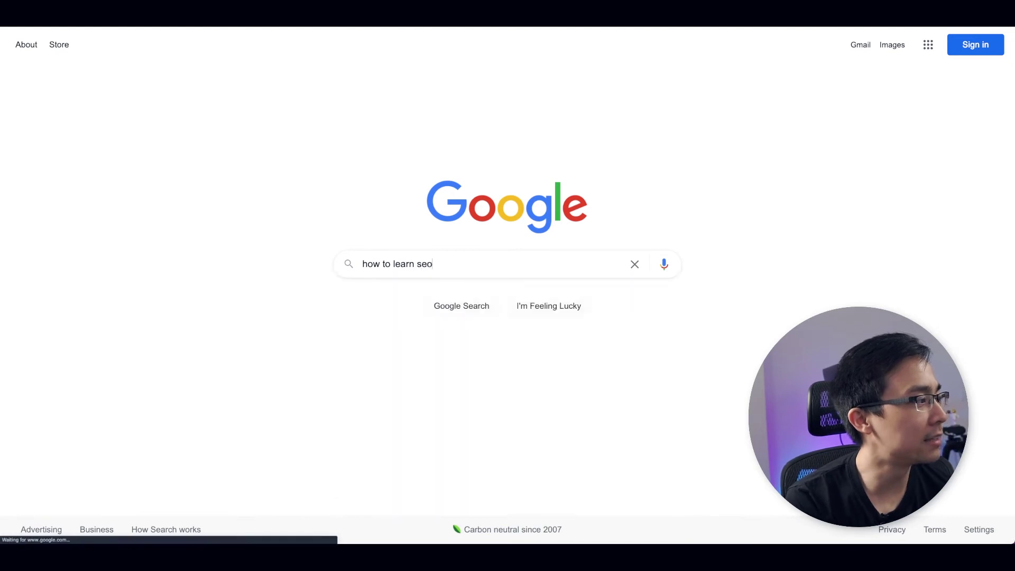
scroll(550, 174, "down", 5)
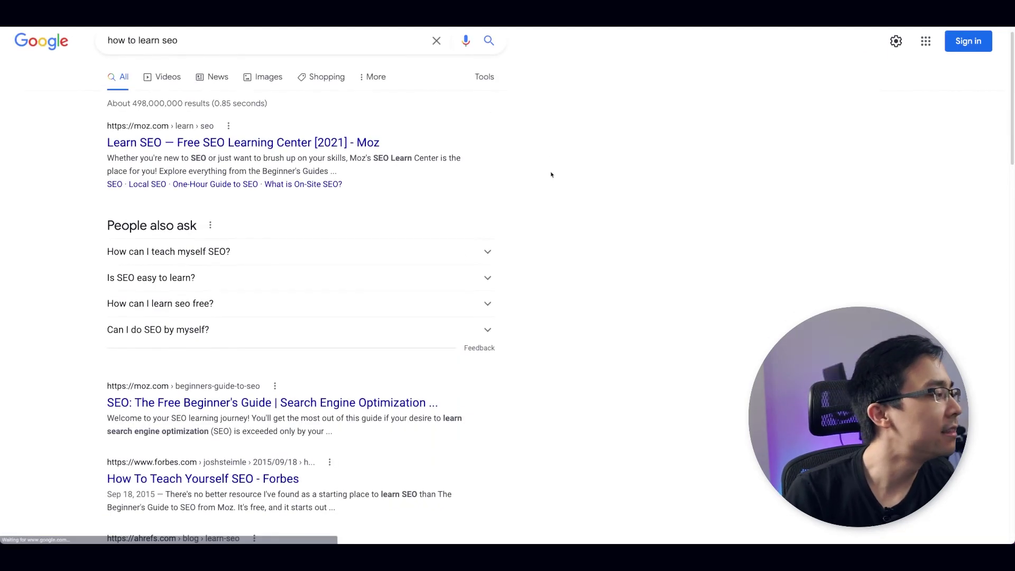
scroll(550, 175, "down", 1)
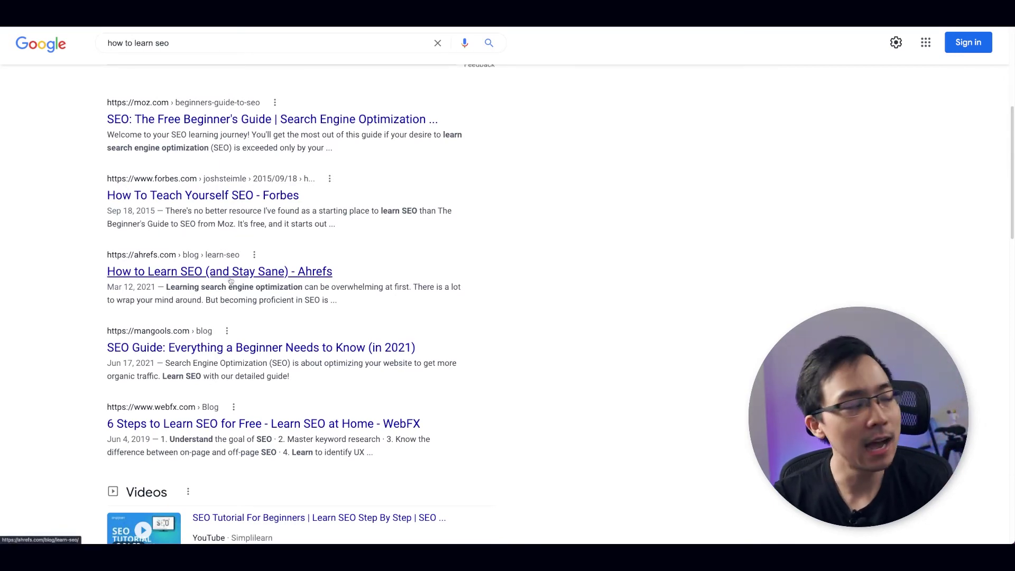
scroll(271, 281, "up", 6)
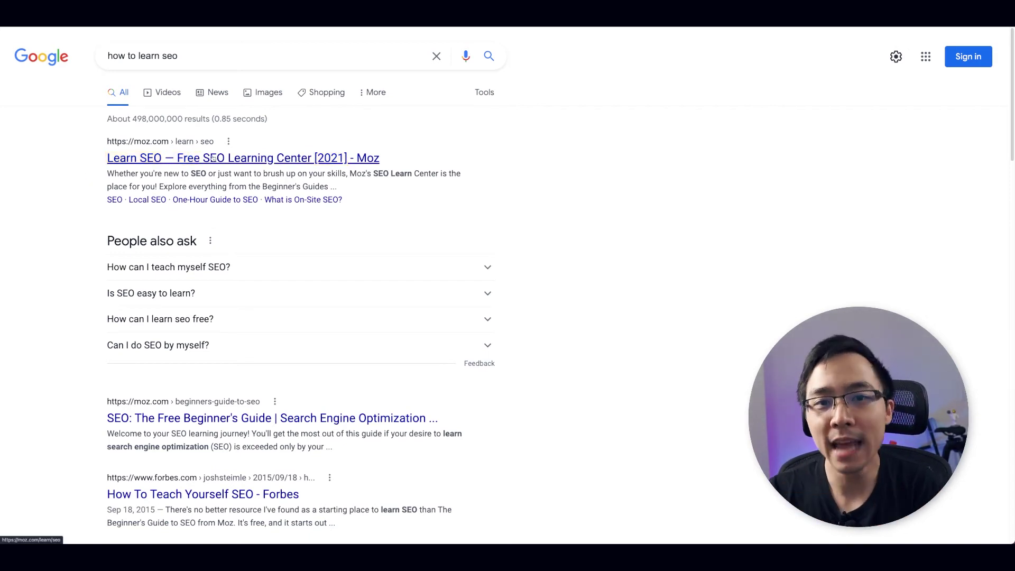
scroll(317, 202, "down", 2)
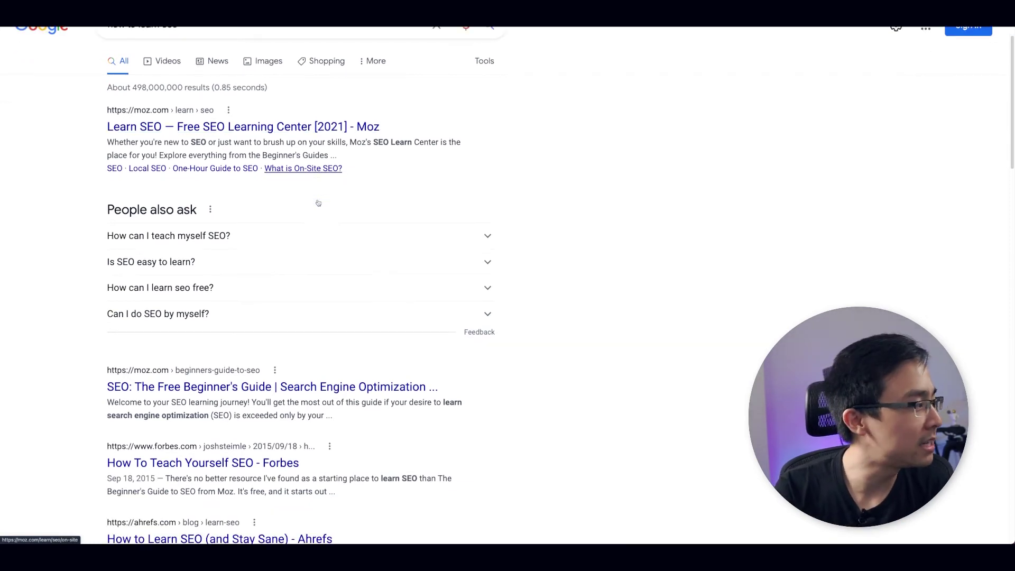
scroll(318, 204, "up", 2)
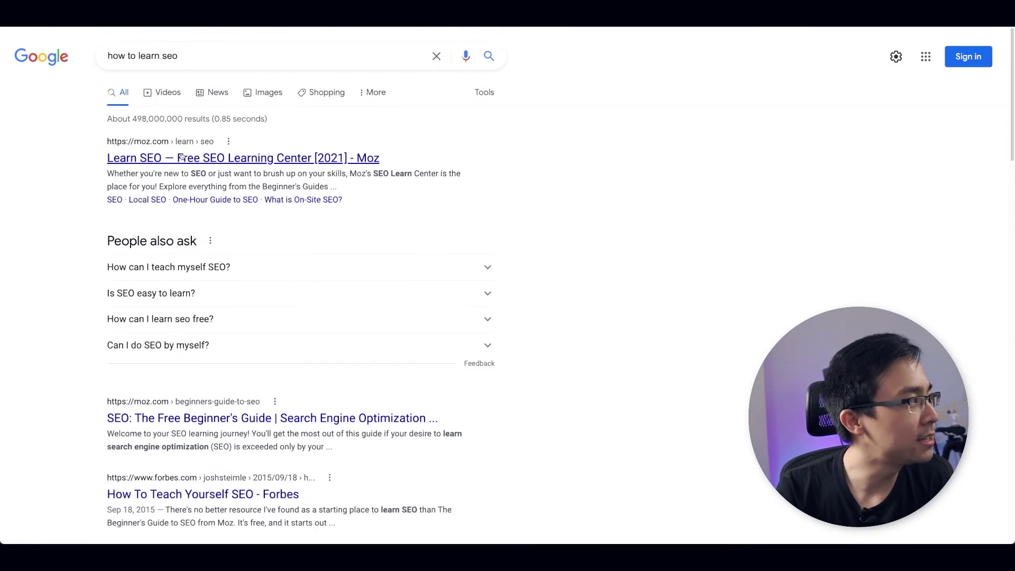